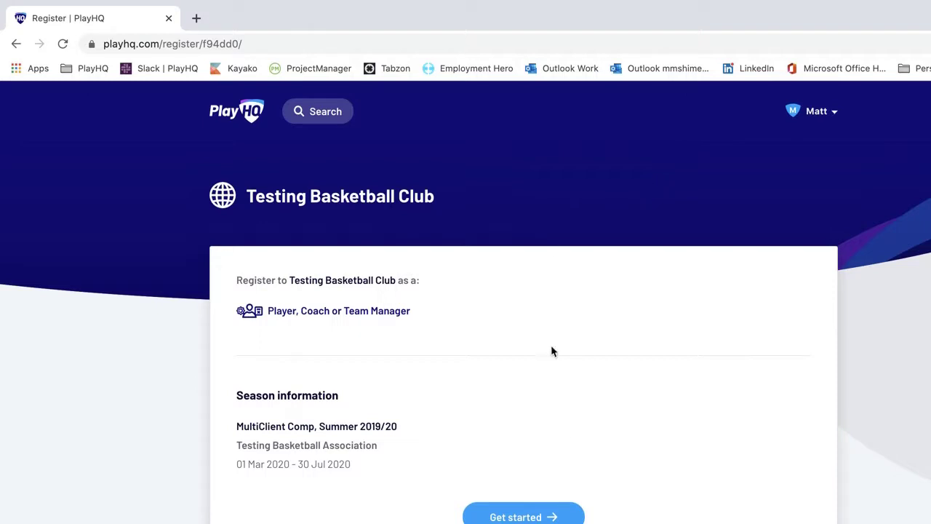
- Start the Testing Basketball Club registration with Get started
left_click(516, 515)
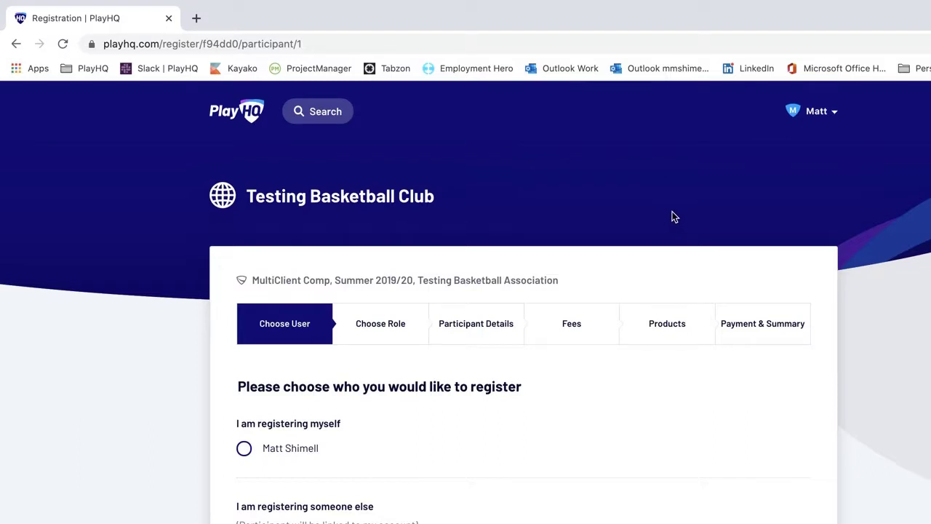
- Choose to register yourself and select the Coach role
left_click(822, 121)
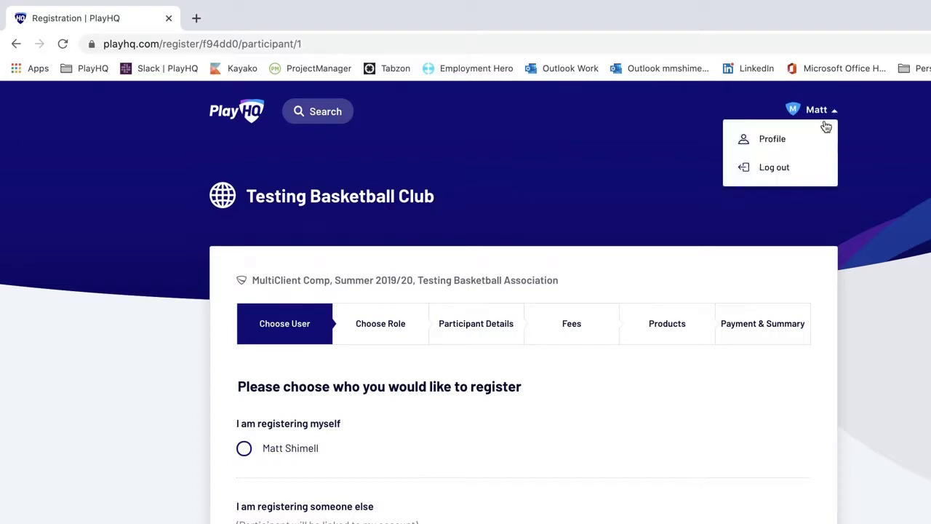
left_click(574, 202)
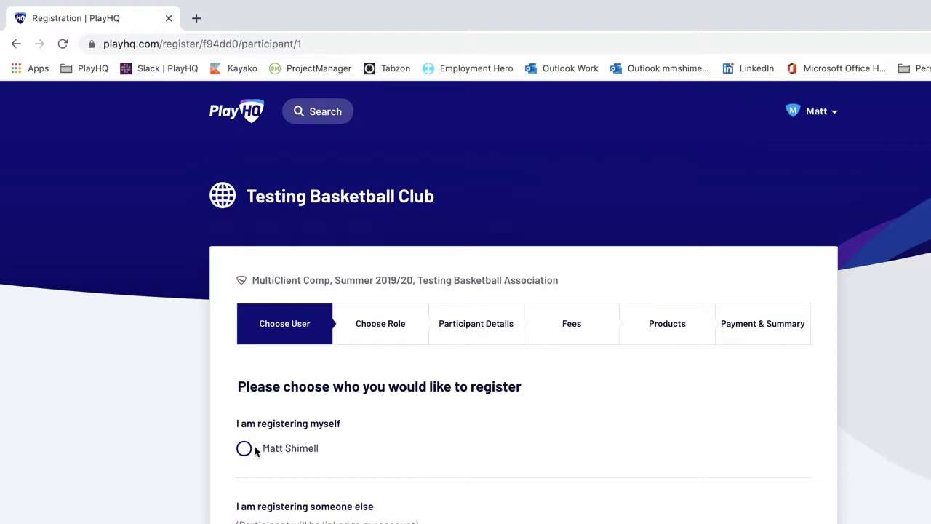
left_click(246, 449)
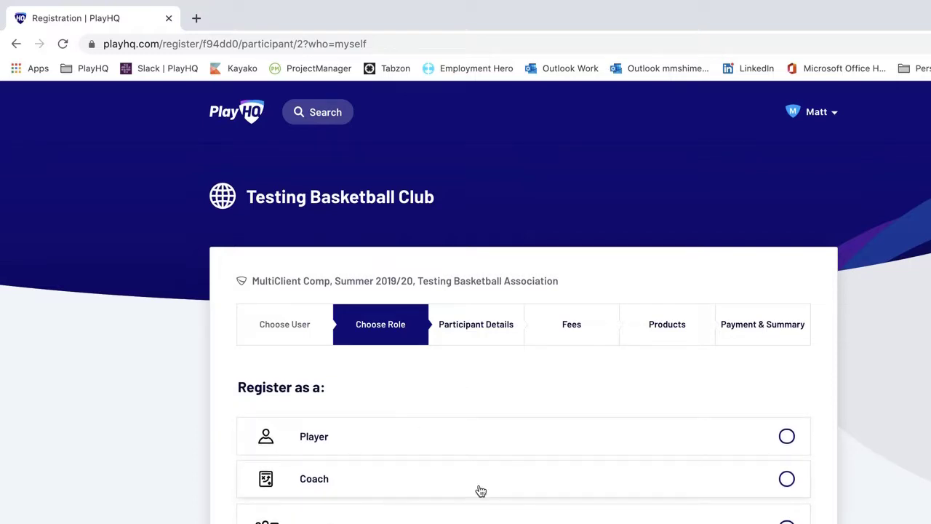
left_click(789, 483)
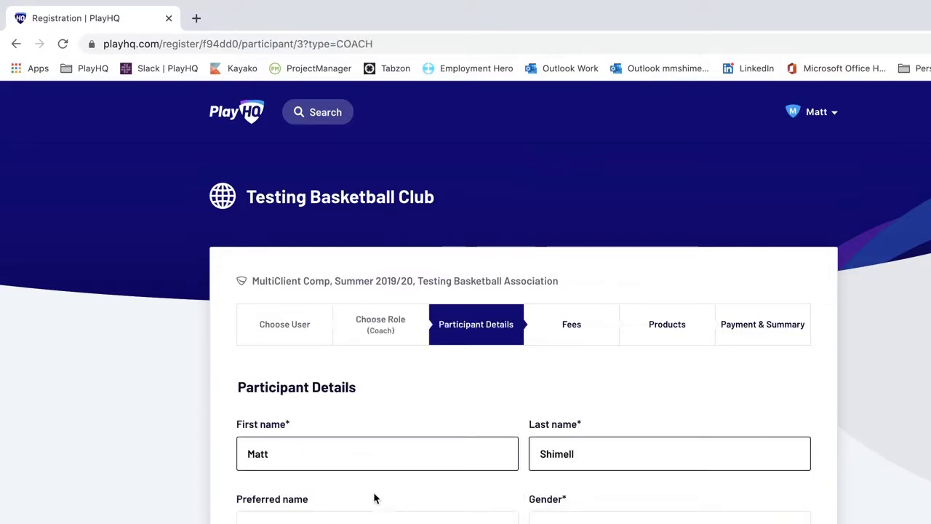
- Set the participant's gender to Male
scroll(361, 497, "down", 3)
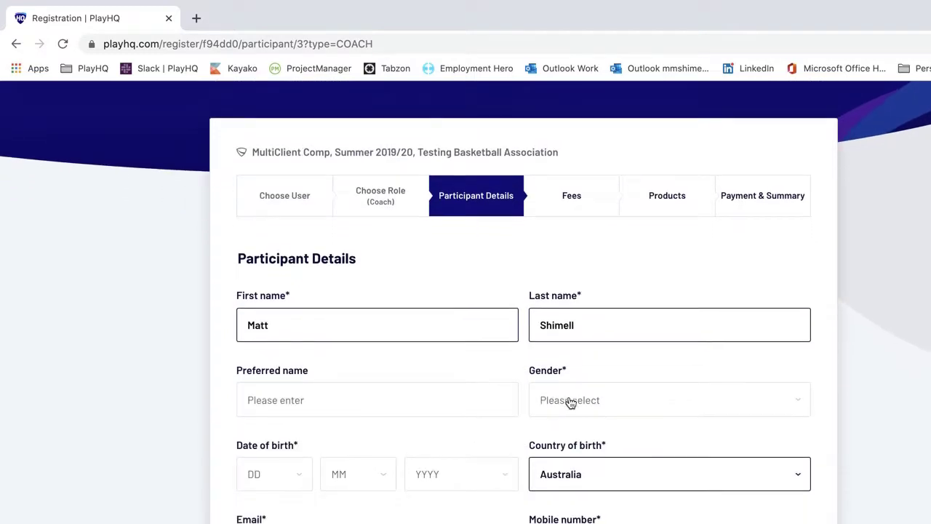
left_click(567, 400)
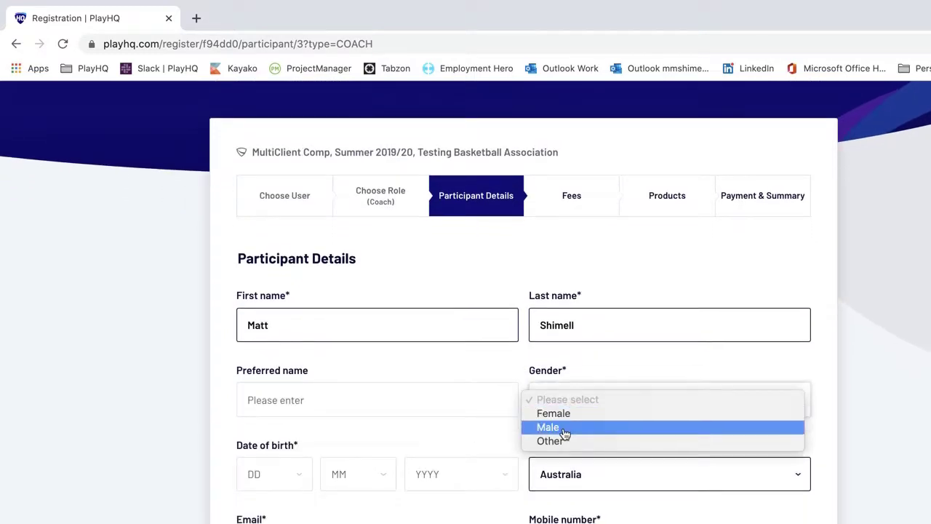
left_click(565, 434)
scroll(467, 424, "down", 5)
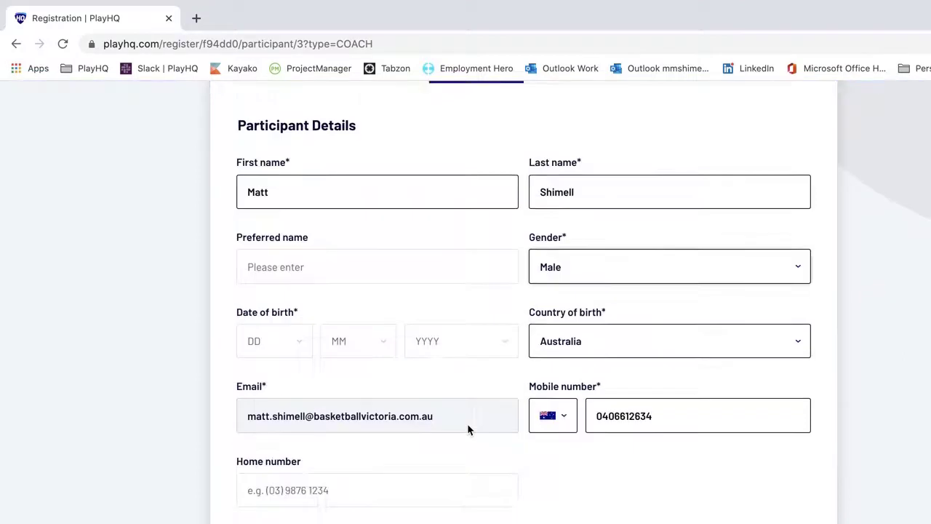
scroll(464, 426, "down", 5)
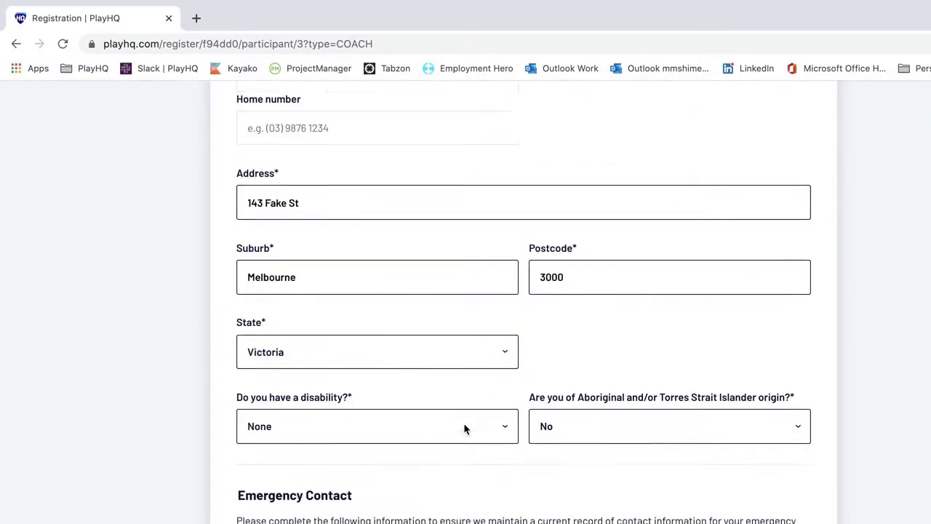
scroll(463, 429, "down", 2)
- Enter the emergency contact's name, relationship 'Partner', e-mail and phone number
left_click(353, 365)
type("Jane")
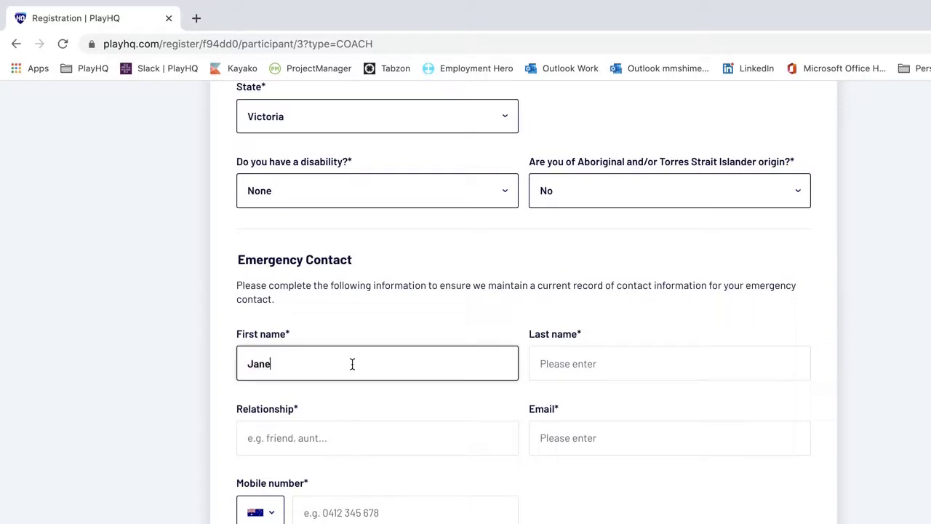
key("Tab")
type("Smith")
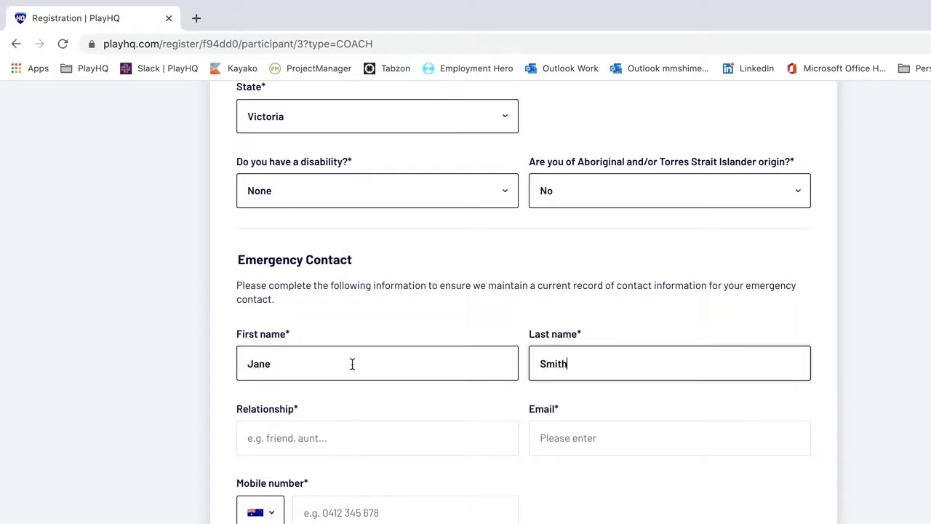
key("Tab")
type("Partner")
key("Tab")
left_click(399, 509)
type("0400000000")
- Set accreditation level to Performance Coach and save the participant details
scroll(400, 509, "down", 3)
left_click(361, 438)
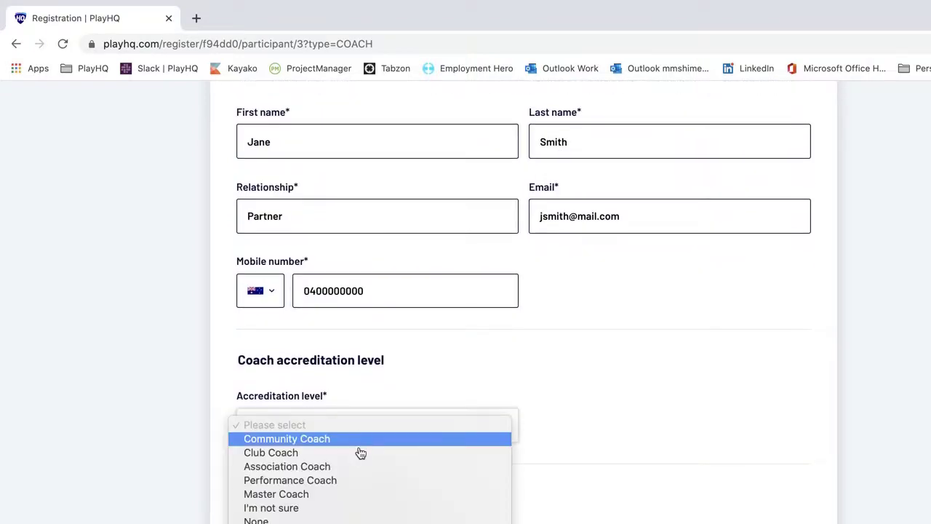
left_click(333, 483)
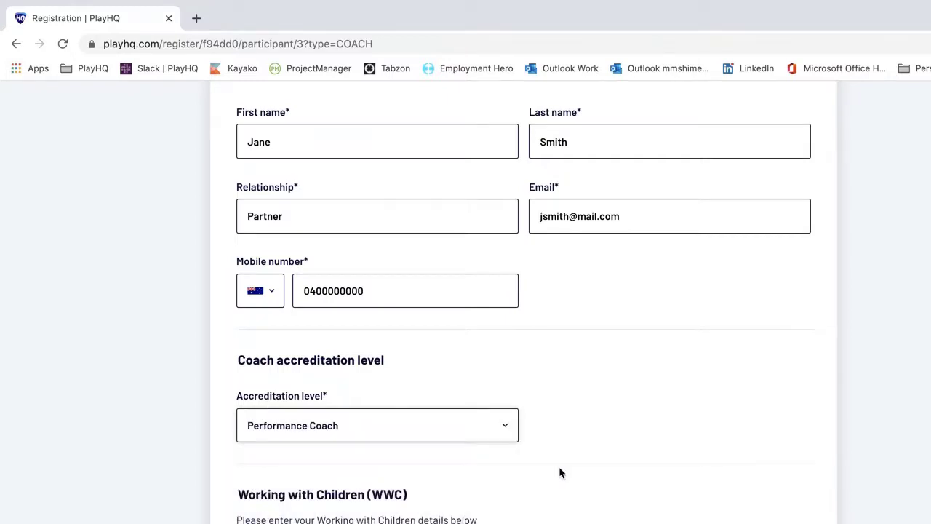
scroll(558, 468, "down", 5)
scroll(555, 462, "down", 1)
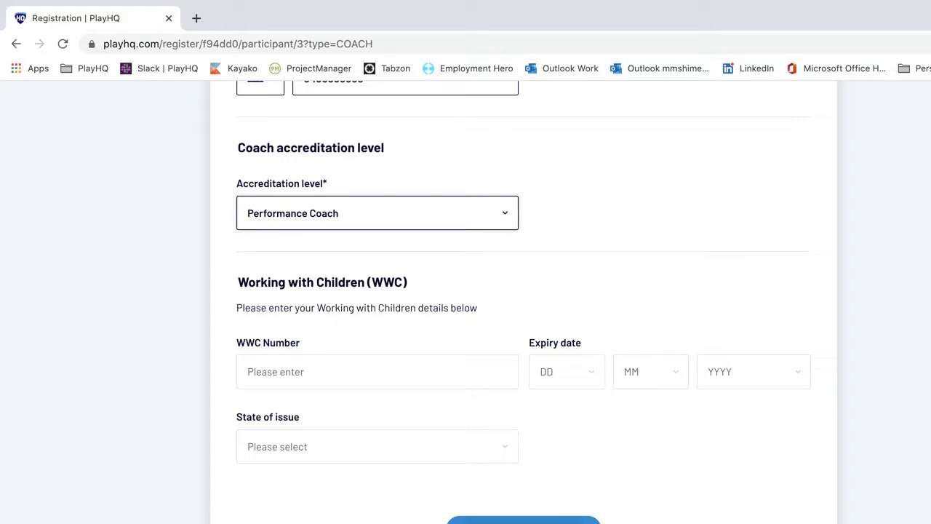
left_click(524, 518)
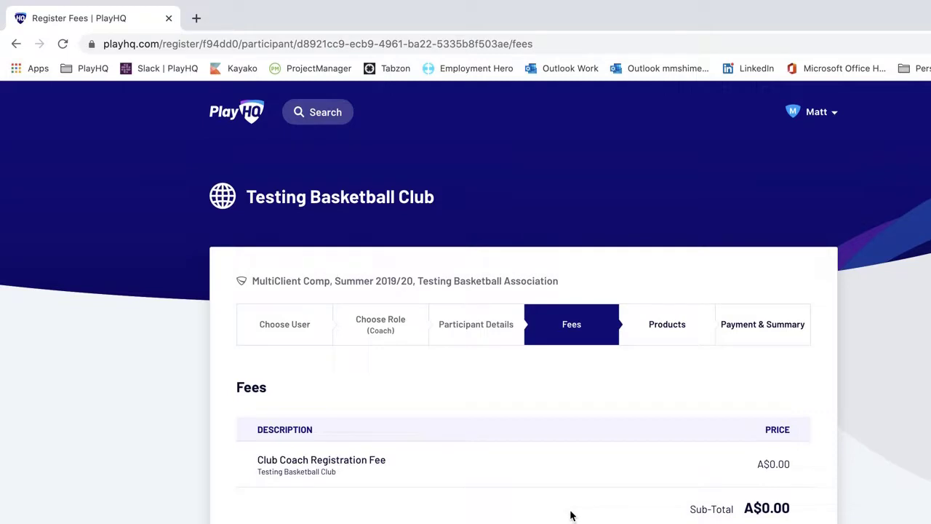
- Review the A$0.00 Club Coach Registration Fee on the Fees page
scroll(571, 516, "down", 1)
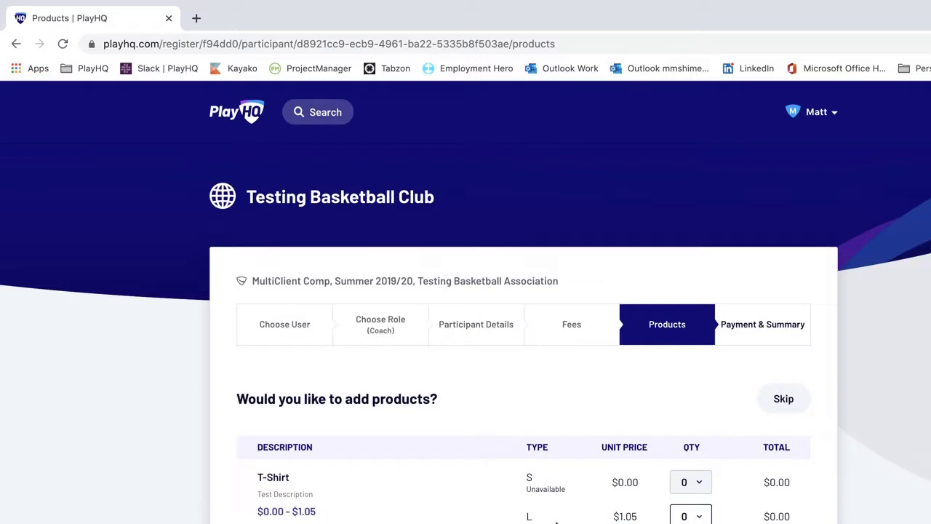
- Skip the T-Shirt and Association Jersey products, leaving both quantities at 0
scroll(557, 521, "down", 2)
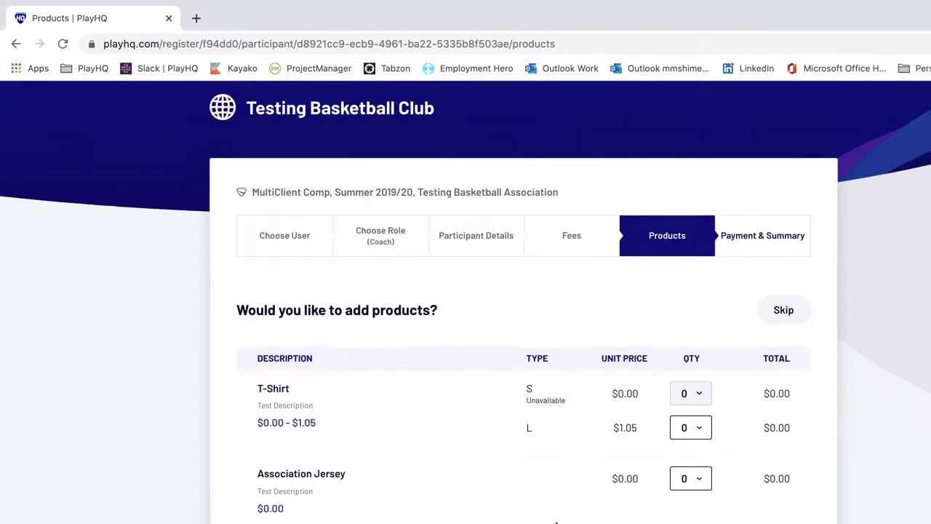
scroll(557, 521, "down", 1)
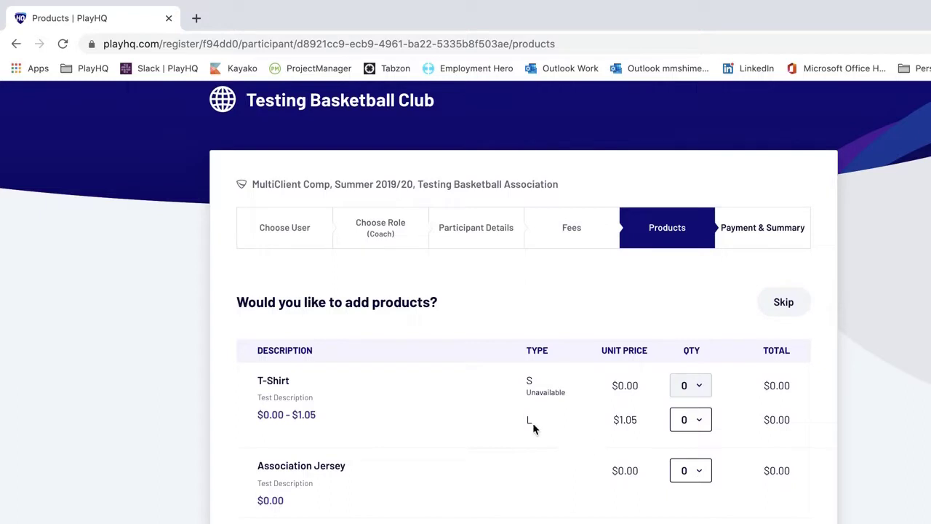
scroll(389, 438, "down", 1)
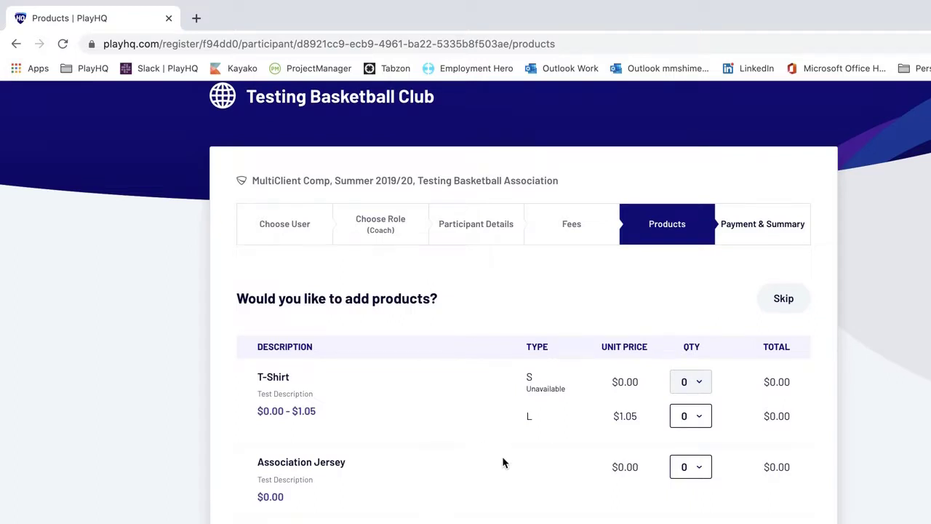
scroll(503, 463, "down", 2)
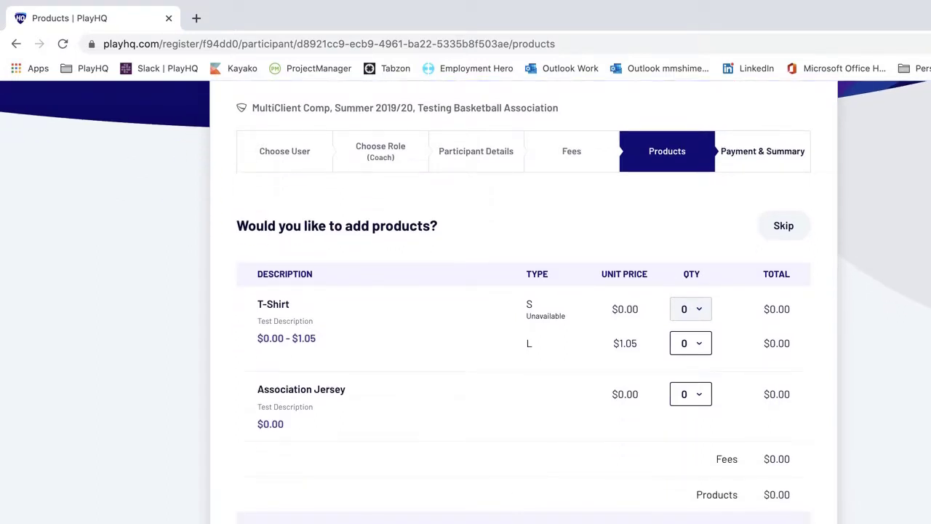
left_click(515, 515)
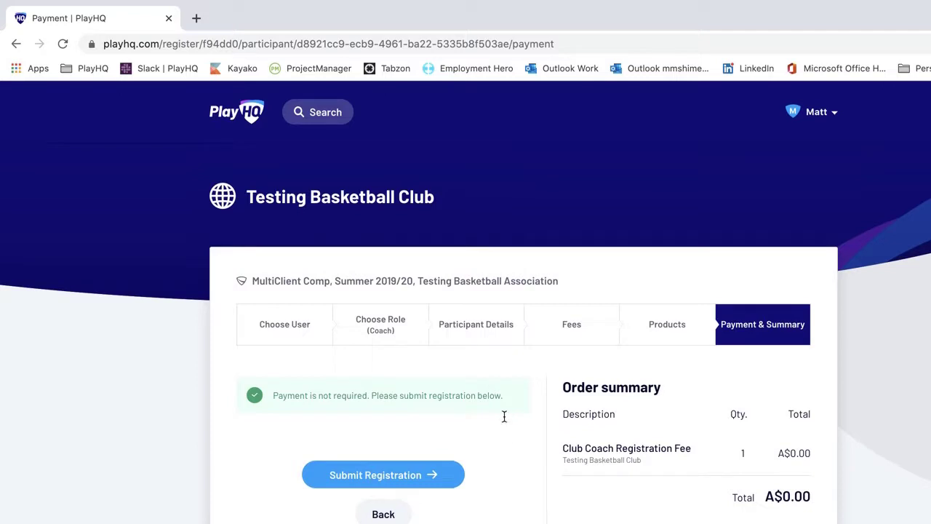
- Submit the A$0.00 coach registration from the Payment & Summary page
left_click(424, 483)
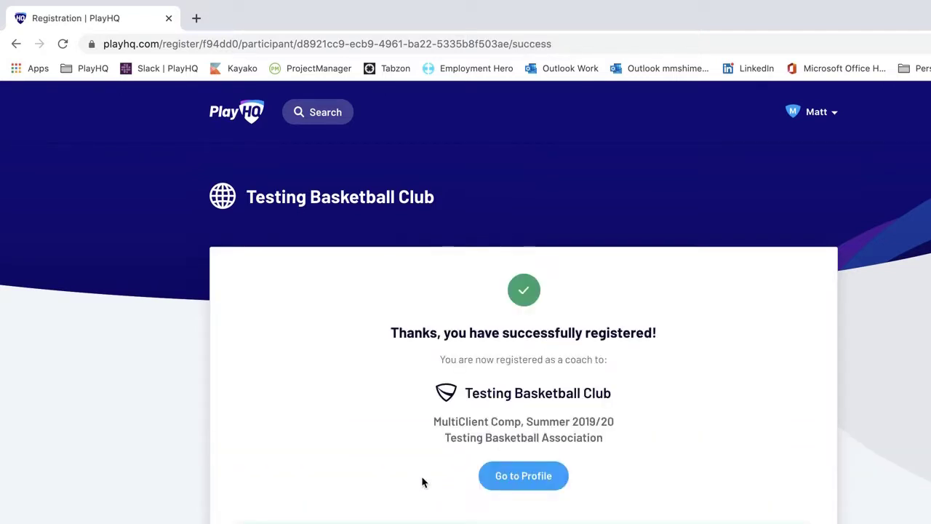